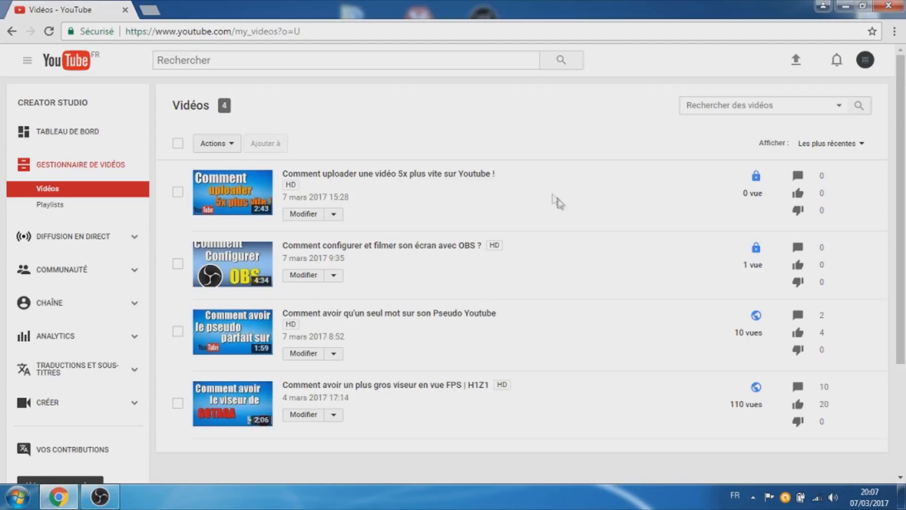
- Open the live streaming dashboard (Diffusion en direct) for an immediate broadcast in Creator Studio
left_click_drag(92, 108, 20, 104)
left_click(22, 104)
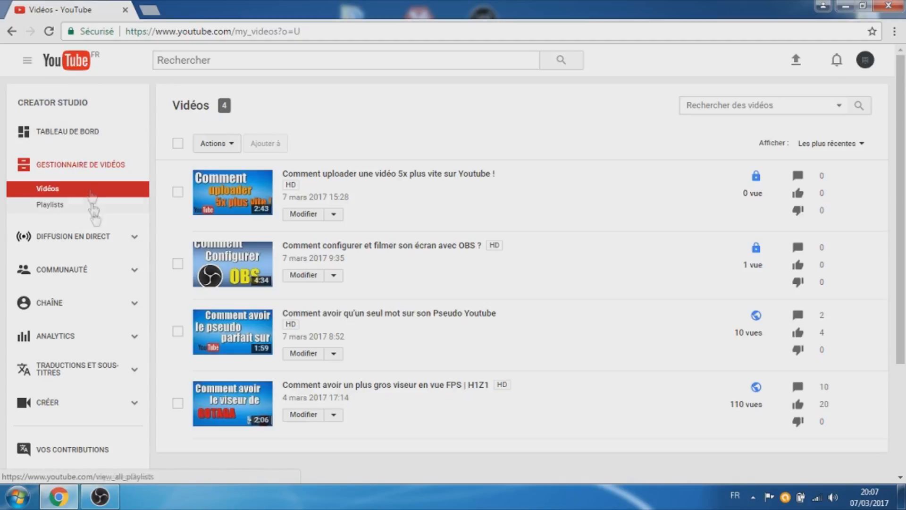
left_click(88, 239)
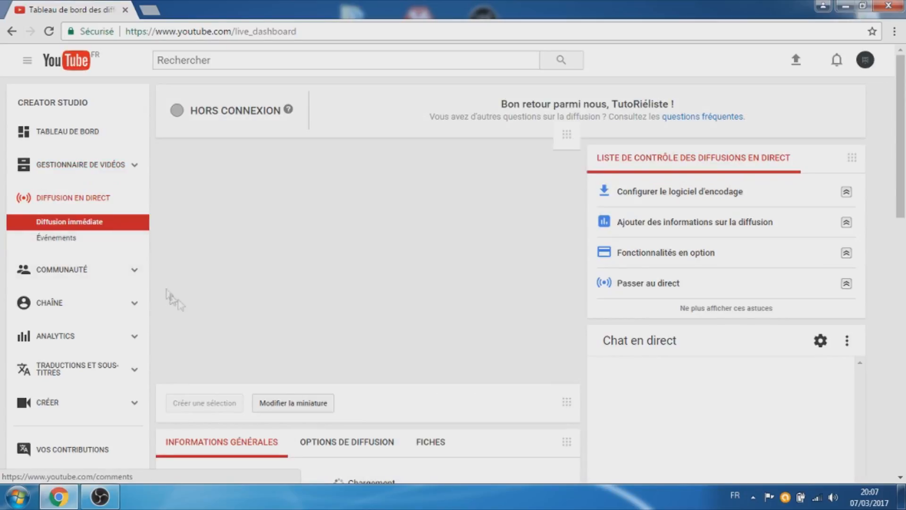
- Review the live dashboard's connection status, live chat, and the stream's title and description fields
scroll(255, 344, "down", 3)
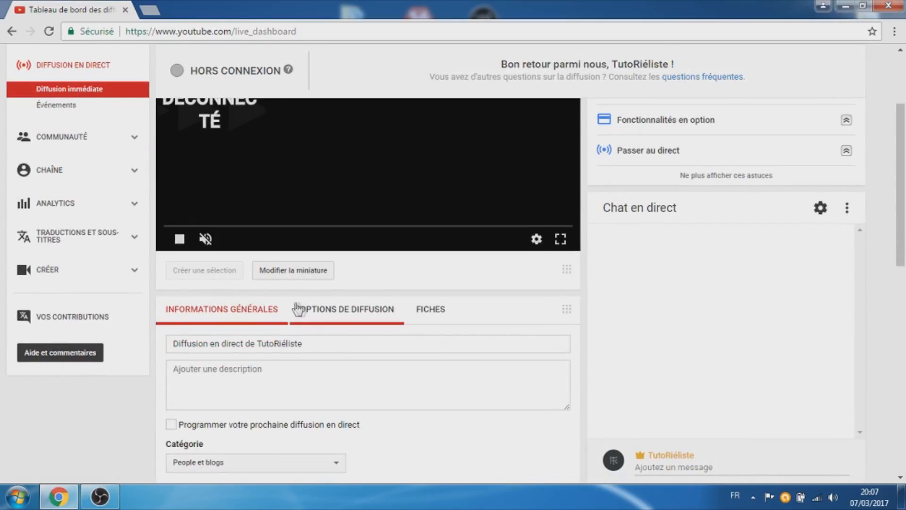
scroll(302, 309, "up", 3)
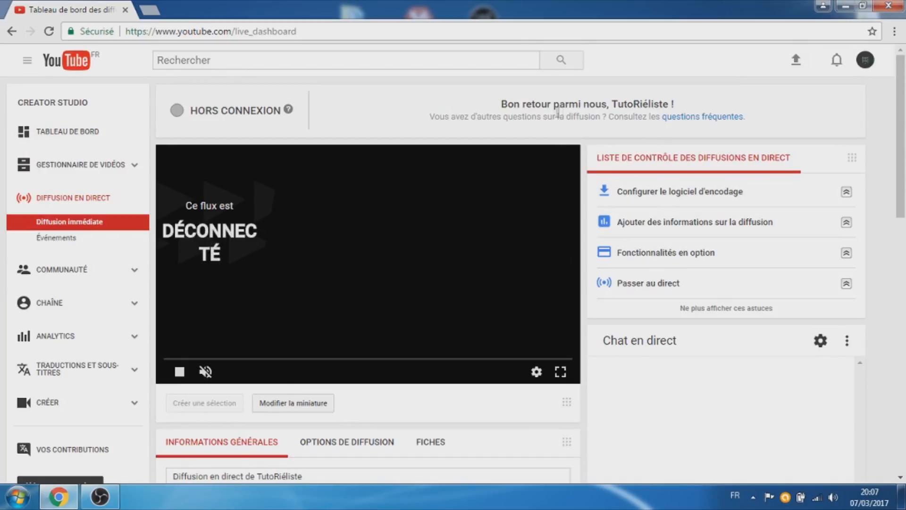
left_click_drag(527, 105, 630, 105)
left_click(659, 103)
scroll(743, 325, "down", 3)
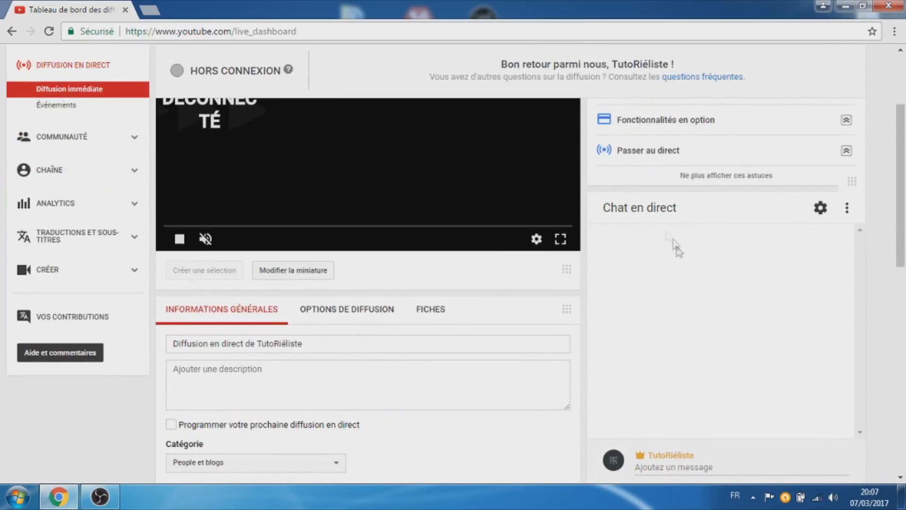
left_click_drag(623, 203, 684, 218)
left_click(688, 218)
scroll(709, 253, "down", 1)
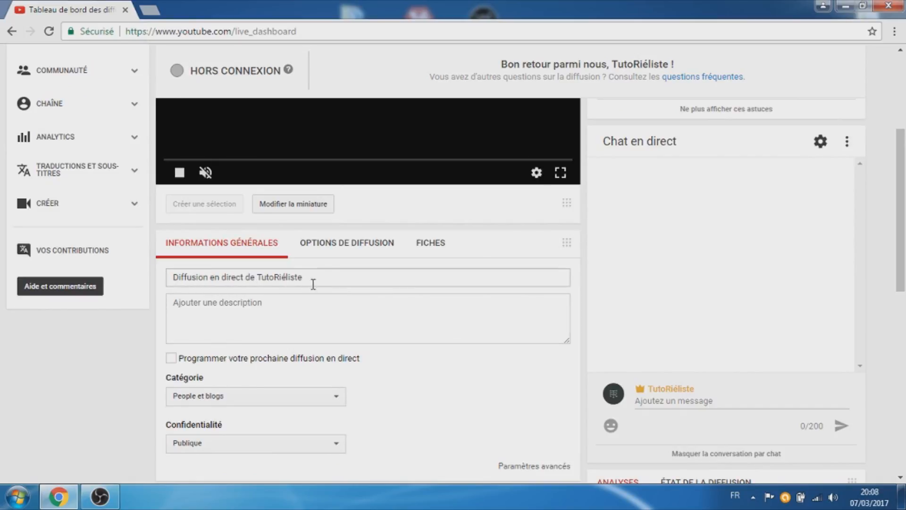
left_click_drag(319, 281, 181, 278)
left_click(265, 309)
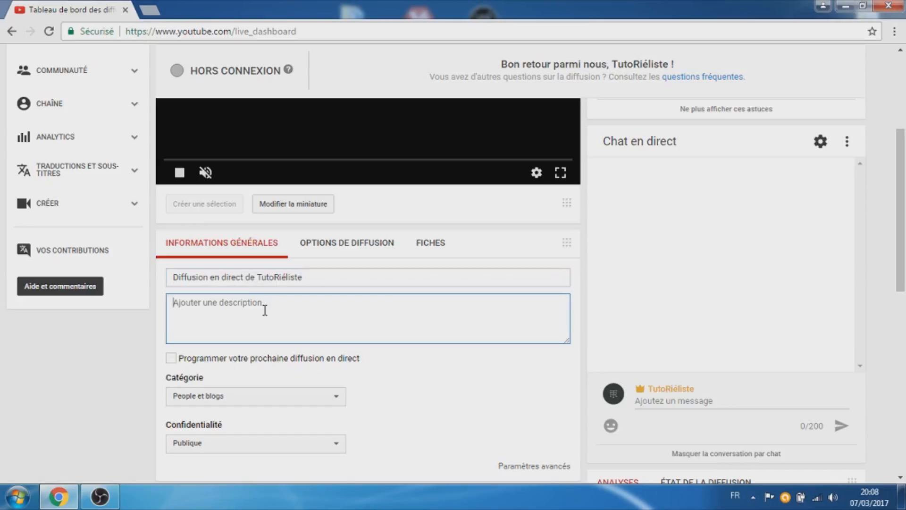
left_click(383, 364)
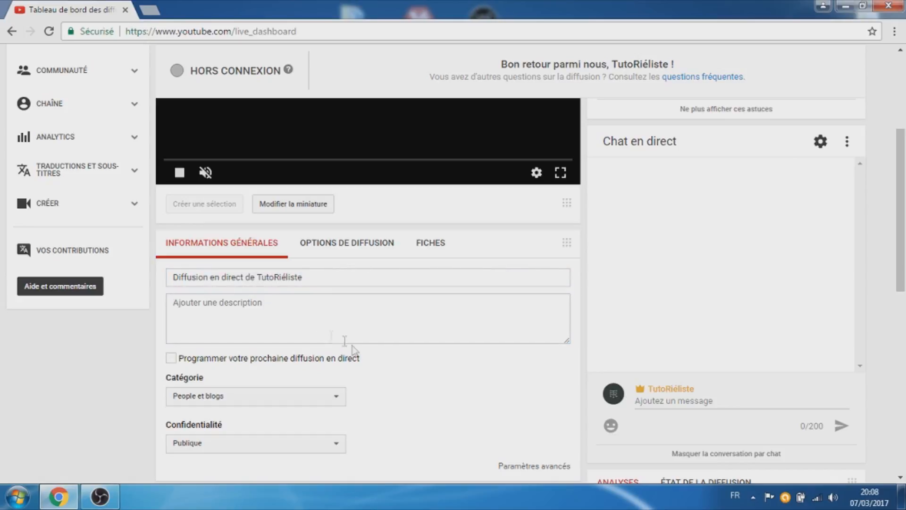
- Look through the stream's category choices and set its privacy to Publique
scroll(307, 320, "down", 3)
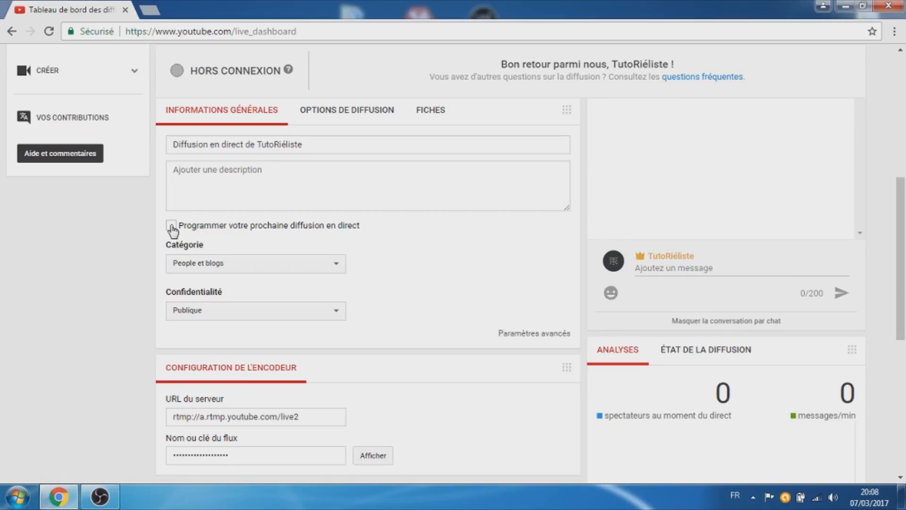
left_click(228, 264)
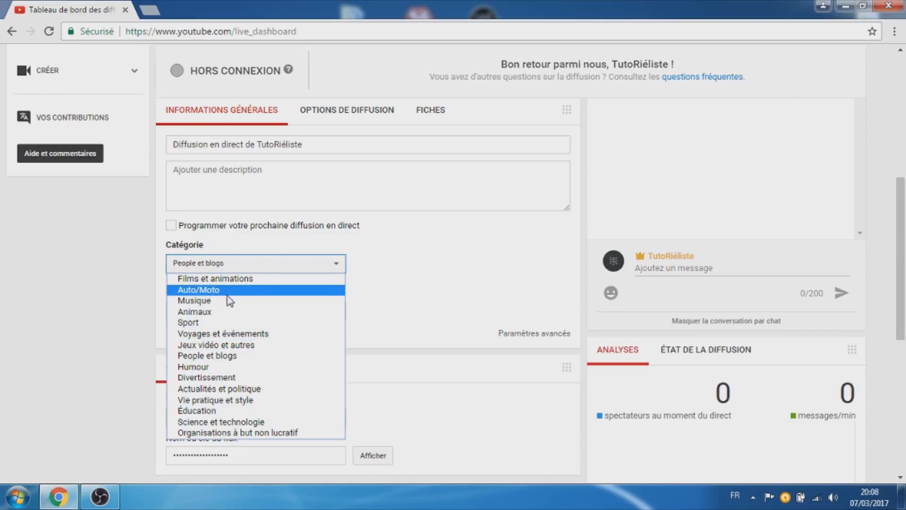
left_click(389, 280)
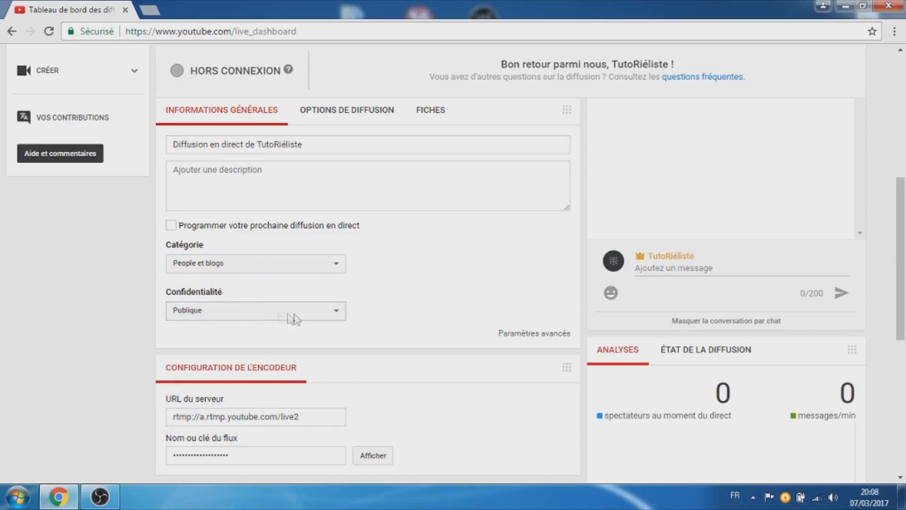
left_click(298, 315)
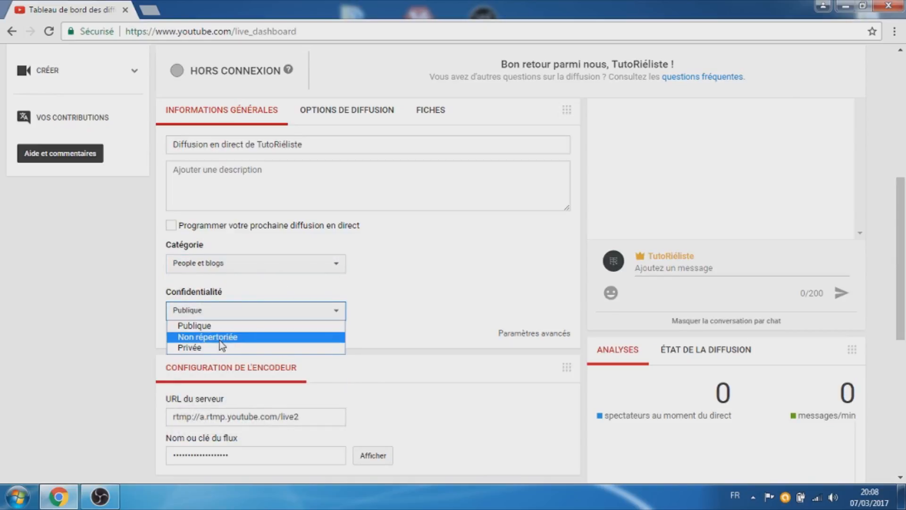
left_click(266, 329)
- Examine the dashboard's encoder configuration, viewer and message analytics, sharing section, chat and stream preview
scroll(391, 329, "down", 3)
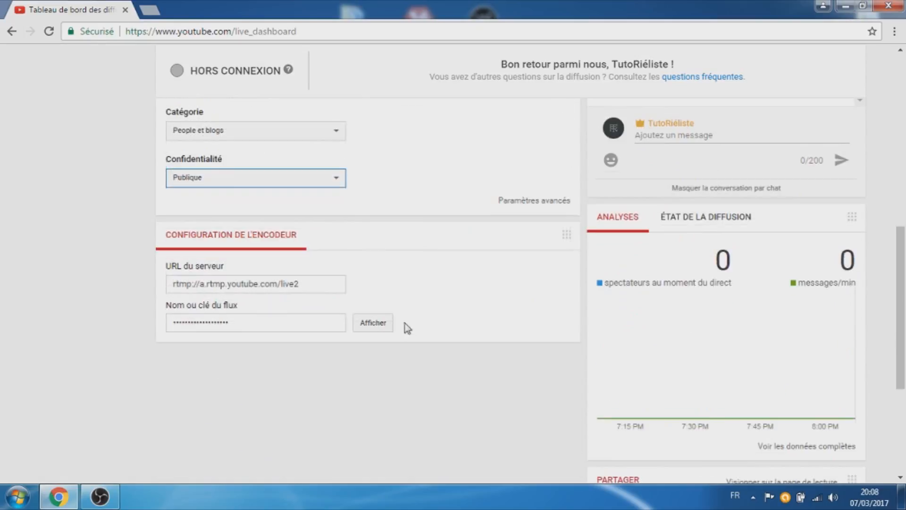
left_click(282, 240)
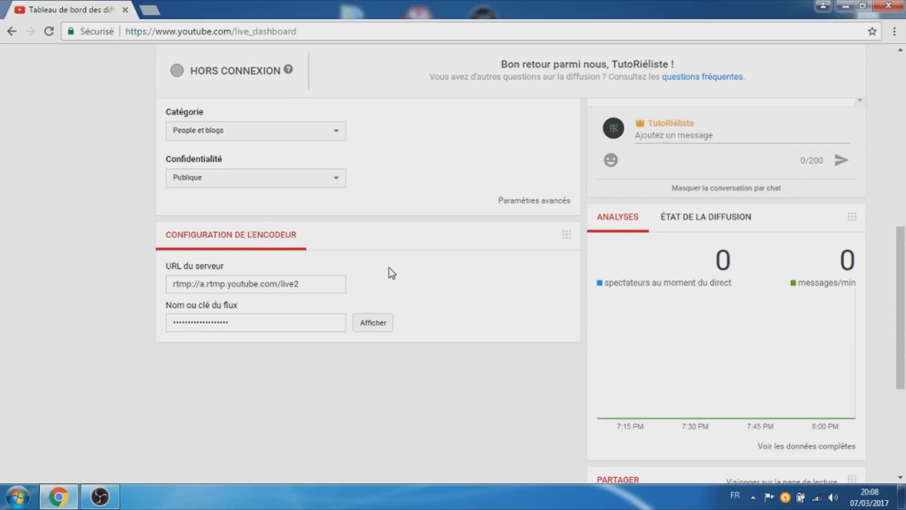
scroll(401, 269, "up", 10)
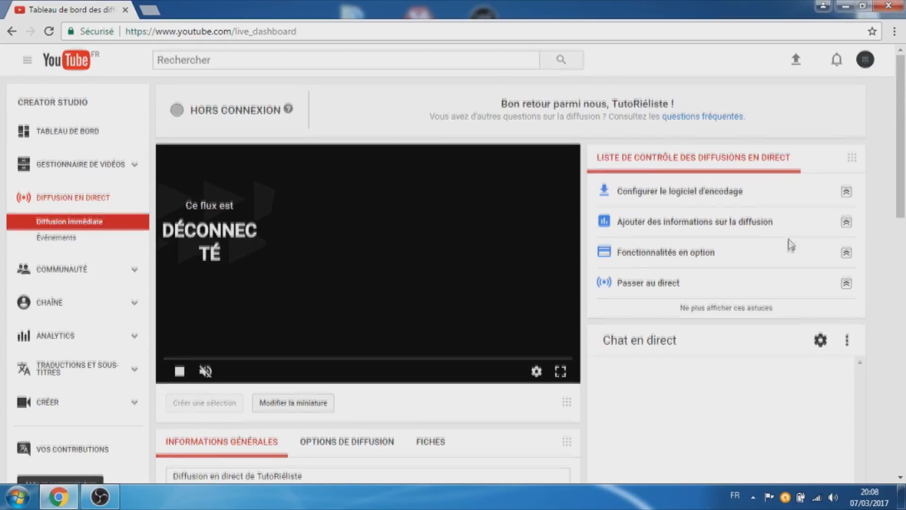
scroll(792, 245, "down", 9)
scroll(760, 261, "down", 2)
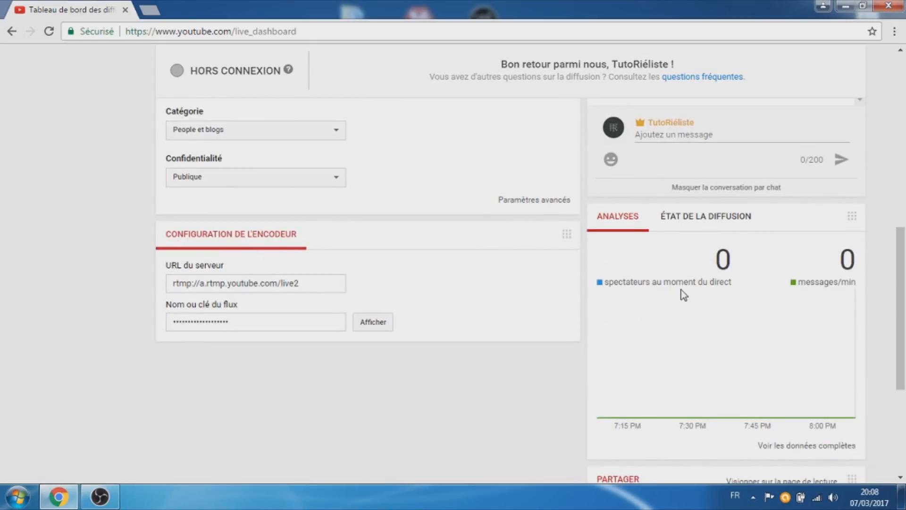
triple_click(730, 283)
left_click(735, 282)
scroll(802, 291, "down", 4)
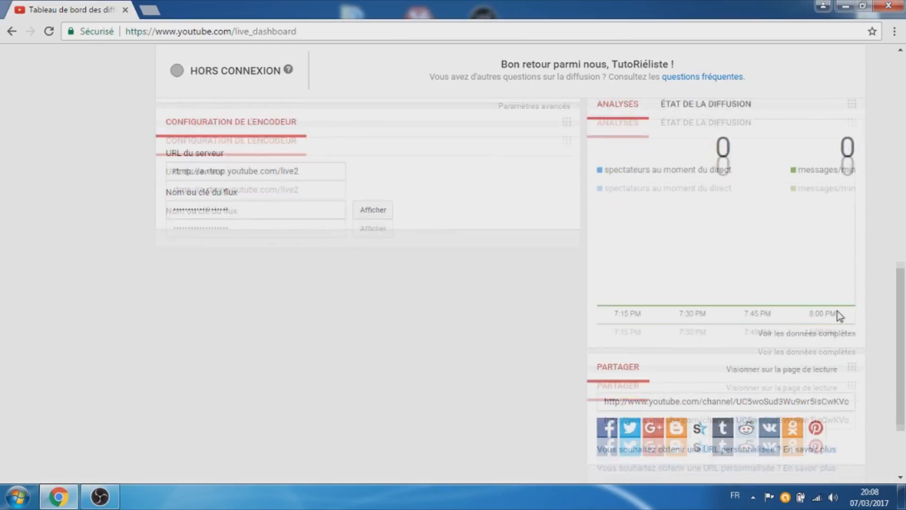
scroll(751, 274, "up", 3)
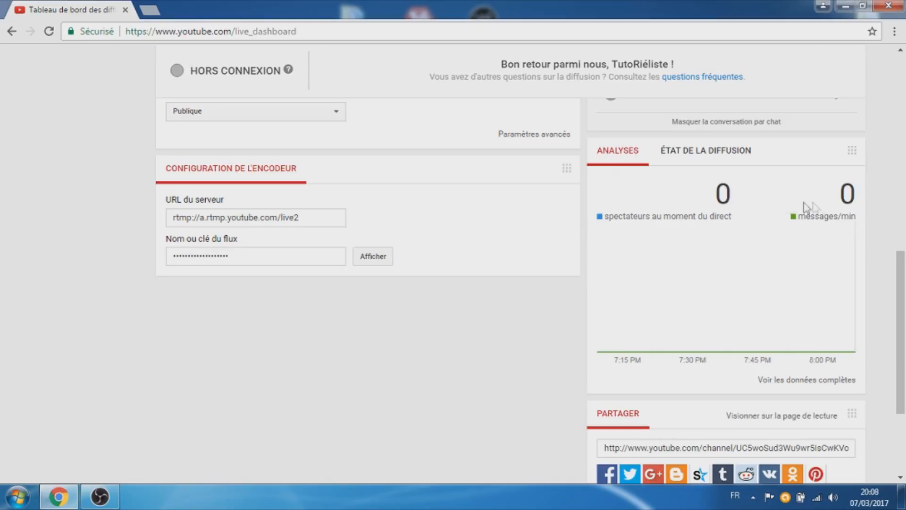
scroll(723, 265, "down", 2)
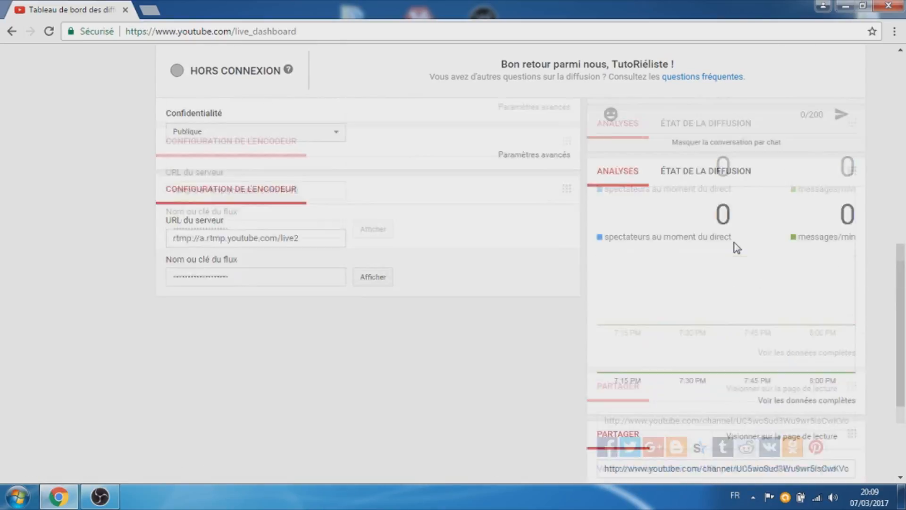
scroll(727, 236, "up", 2)
left_click(710, 217)
left_click(623, 217)
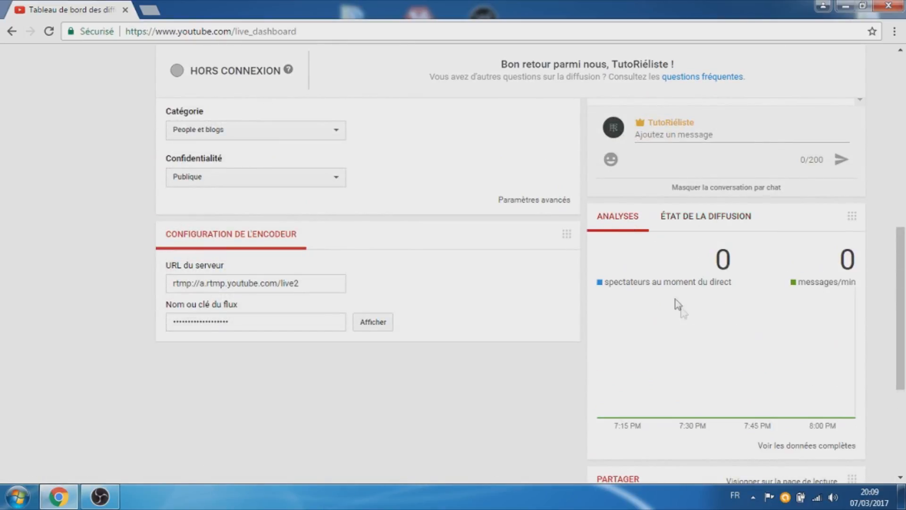
scroll(681, 307, "up", 5)
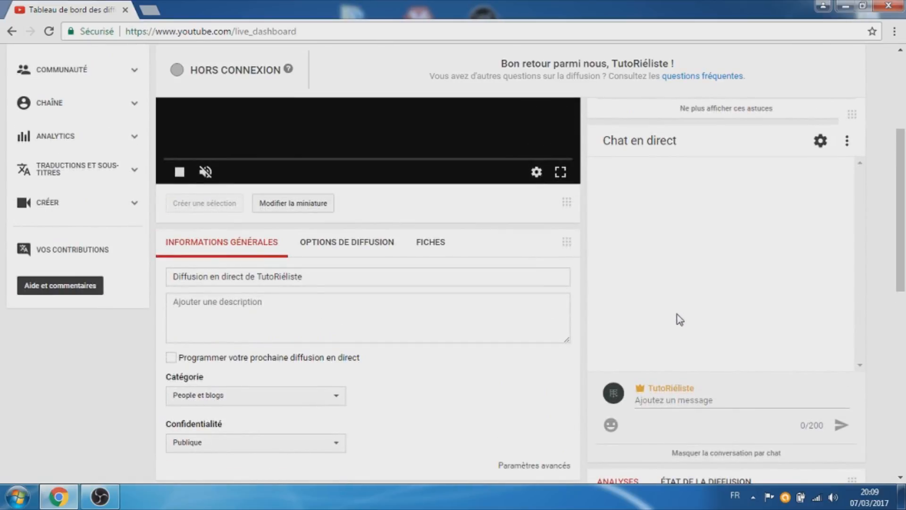
scroll(680, 320, "up", 4)
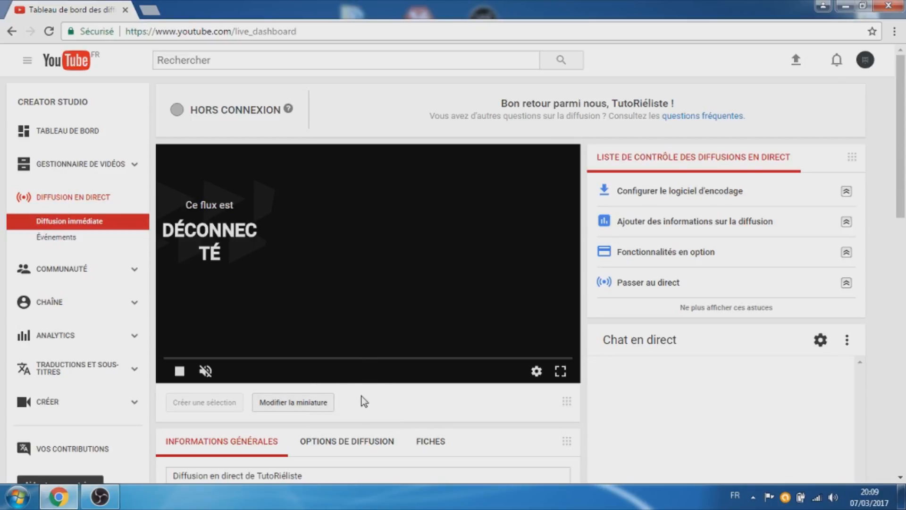
scroll(359, 399, "down", 1)
scroll(360, 400, "up", 1)
- Switch to OBS and open the stream (Flux) section of its settings
left_click(100, 497)
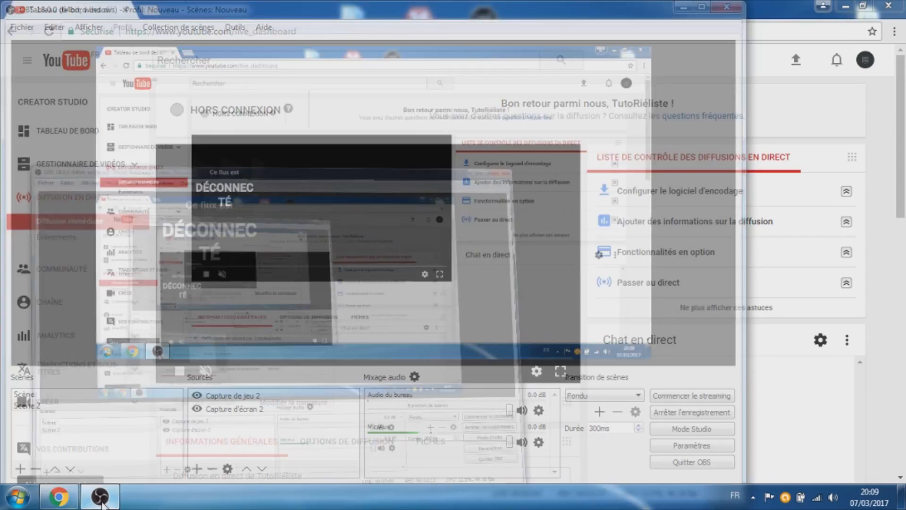
left_click_drag(405, 10, 471, 10)
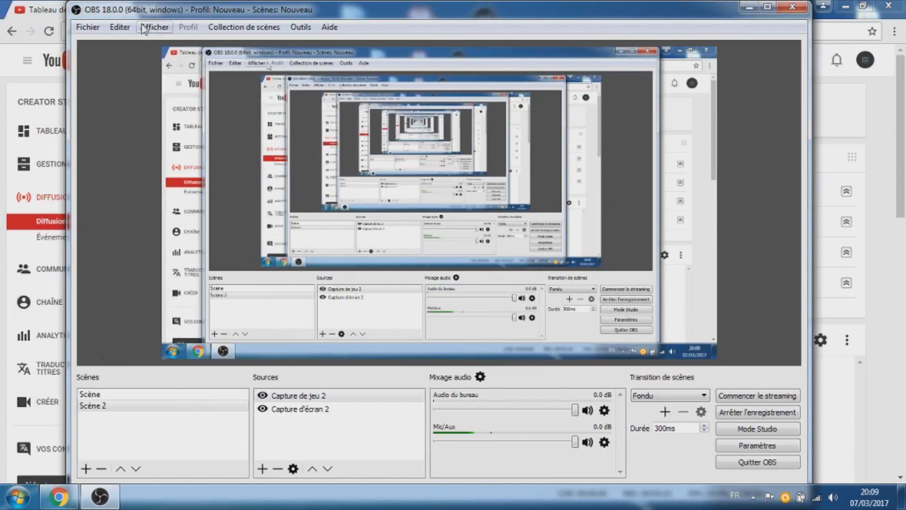
left_click(88, 26)
left_click(114, 78)
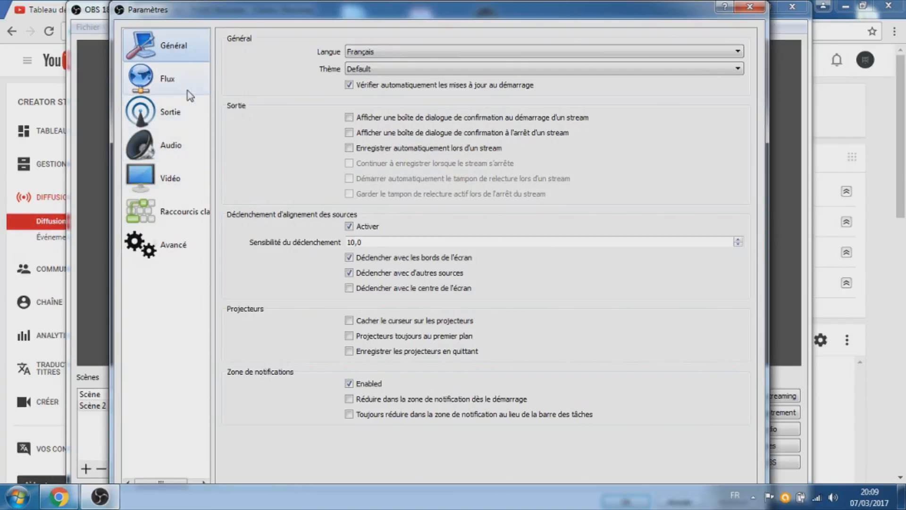
left_click(187, 90)
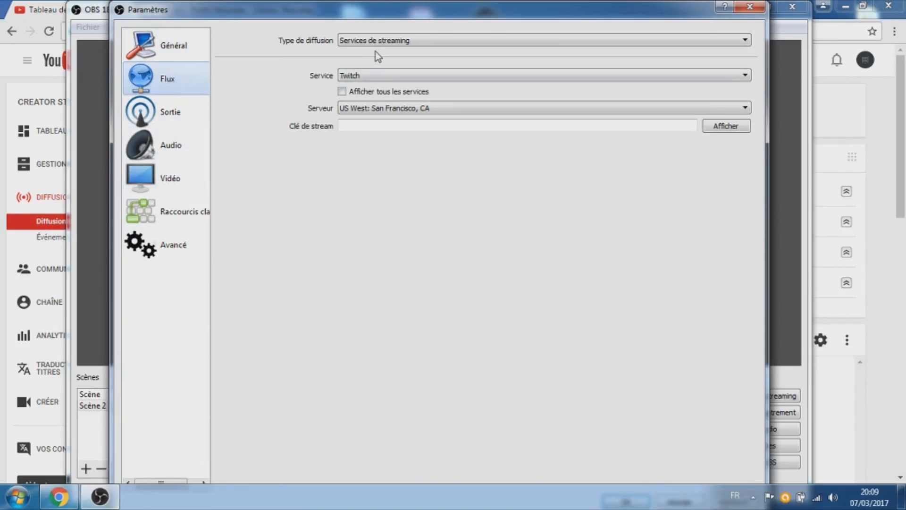
- Set the broadcast type to Services de streaming and the service to YouTube / YouTube Gaming
left_click(419, 41)
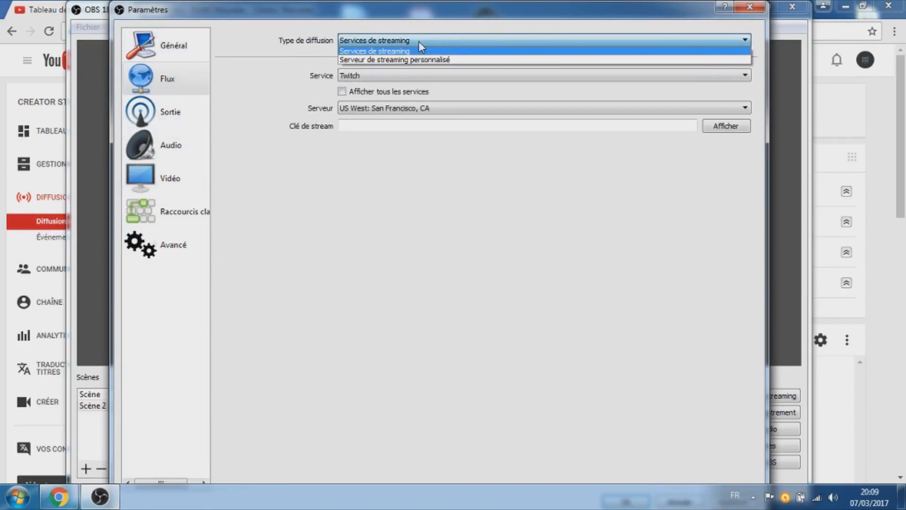
left_click(418, 51)
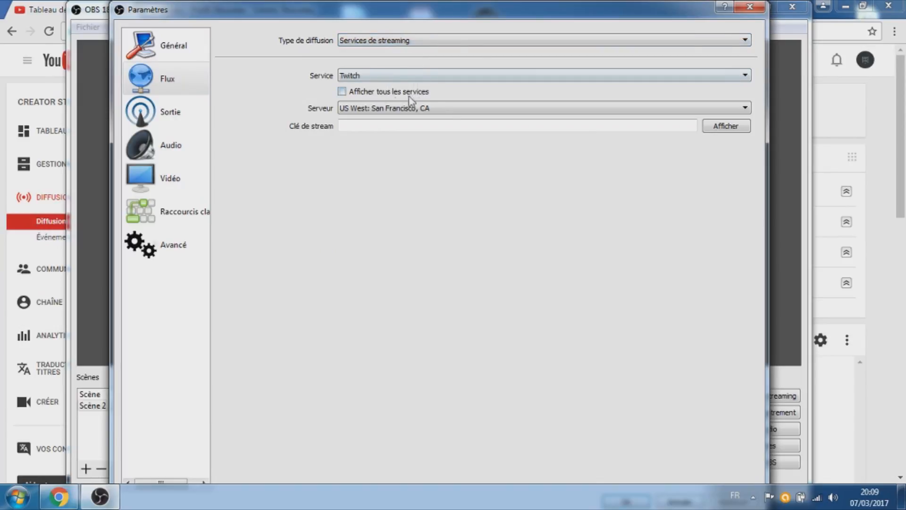
left_click(381, 76)
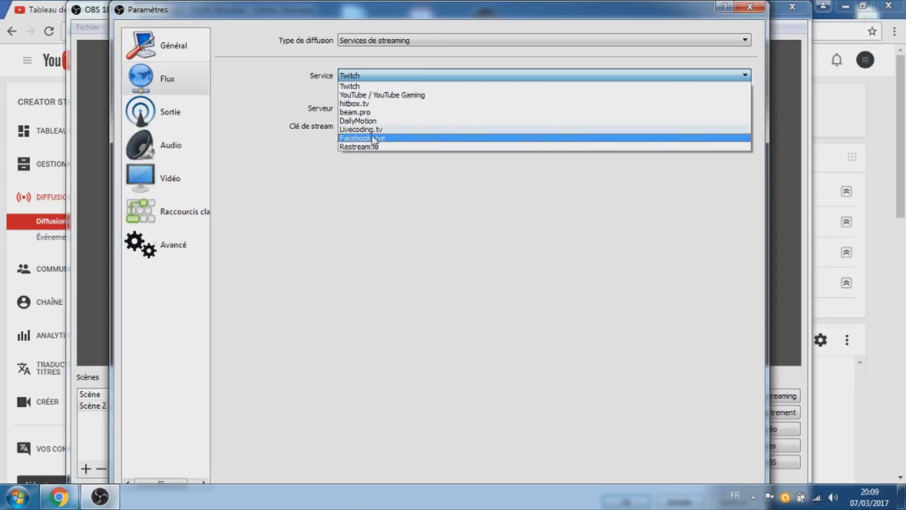
left_click(365, 96)
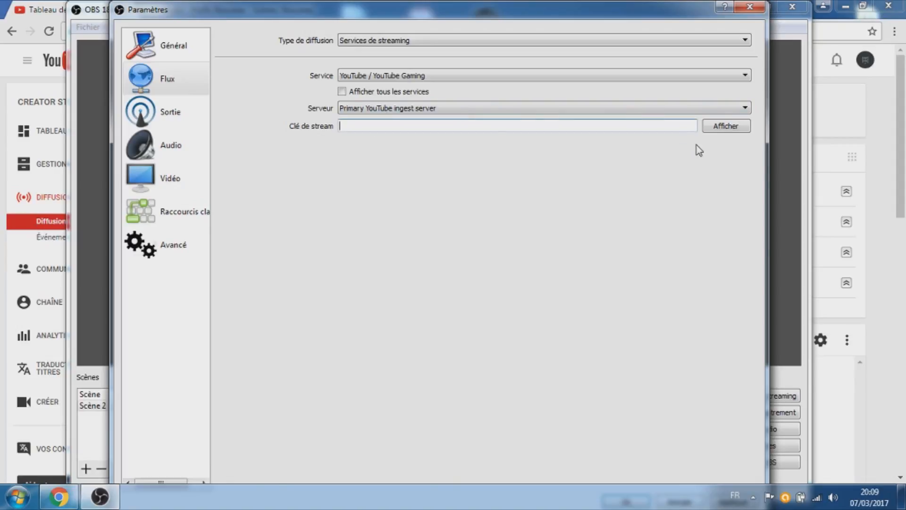
- Switch to the YouTube live dashboard and go to its encoder configuration (Configuration de l'encodeur) section
left_click(860, 146)
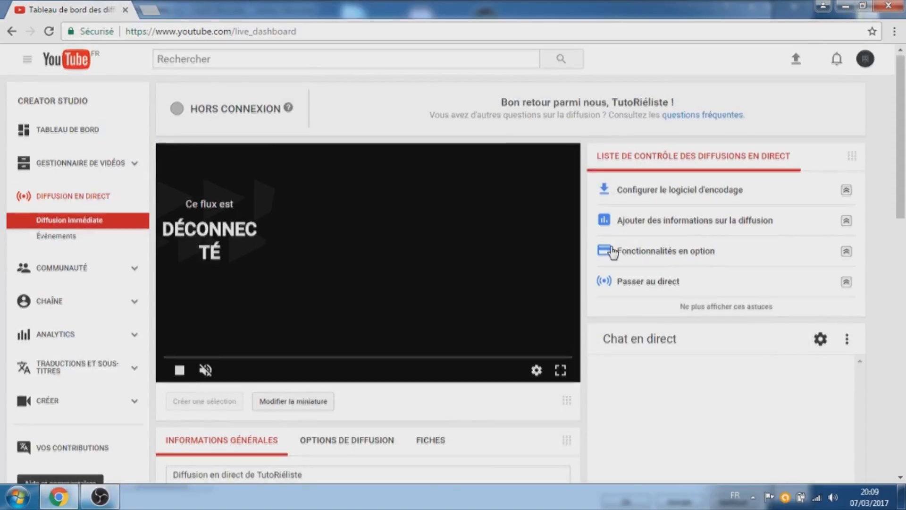
scroll(607, 253, "down", 14)
scroll(593, 255, "up", 3)
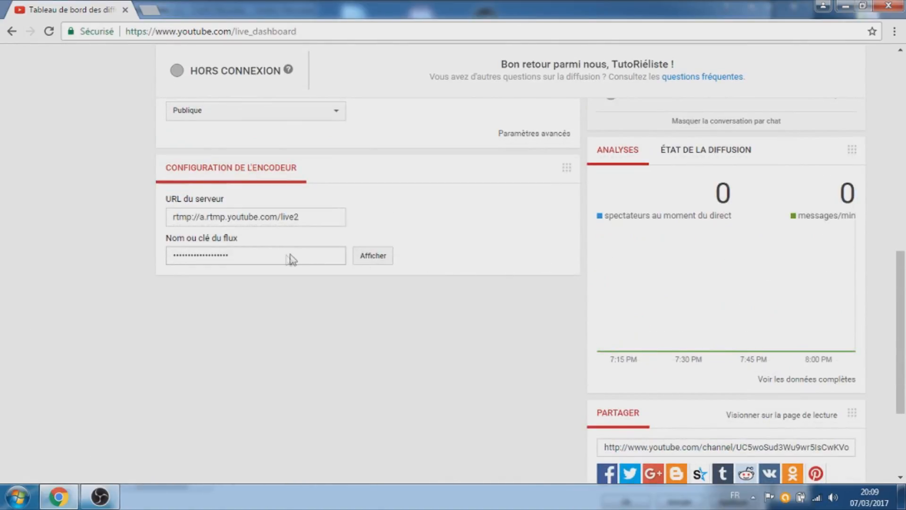
- Try to transfer the stream key to OBS while it is still masked on the YouTube dashboard
double_click(241, 254)
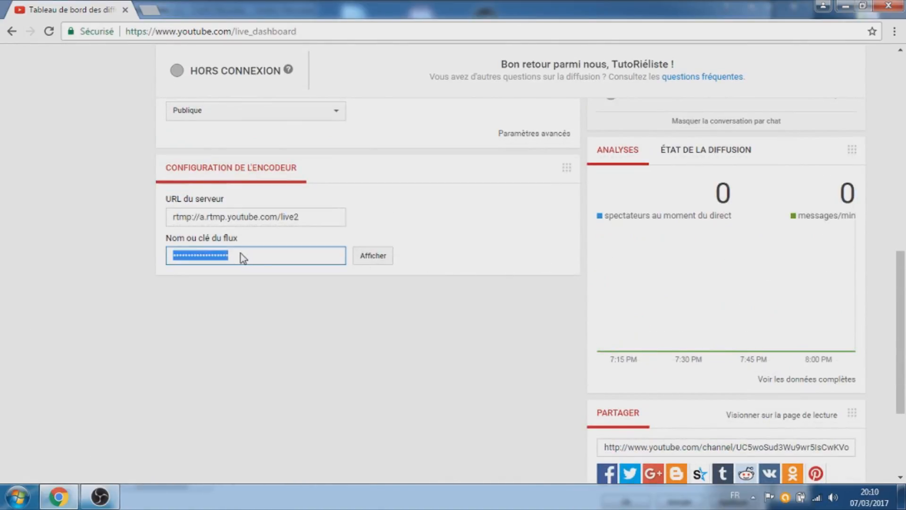
left_click(115, 487)
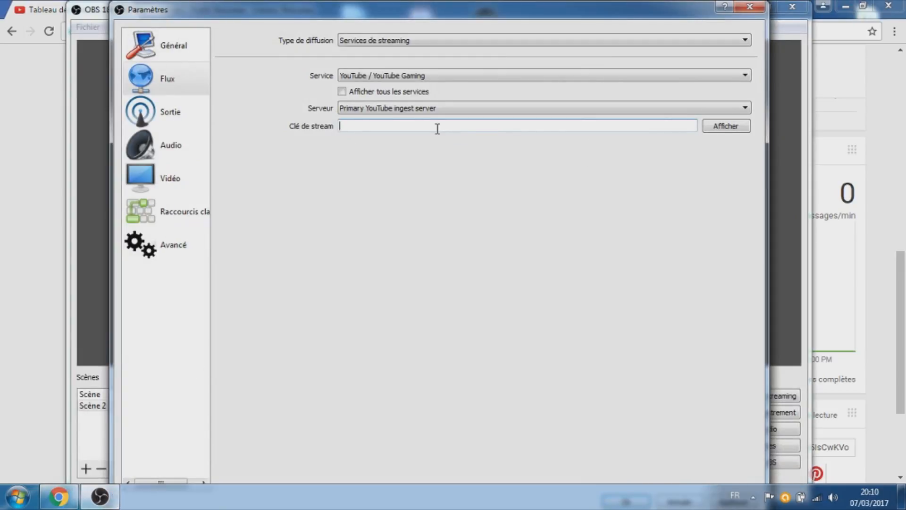
left_click(24, 362)
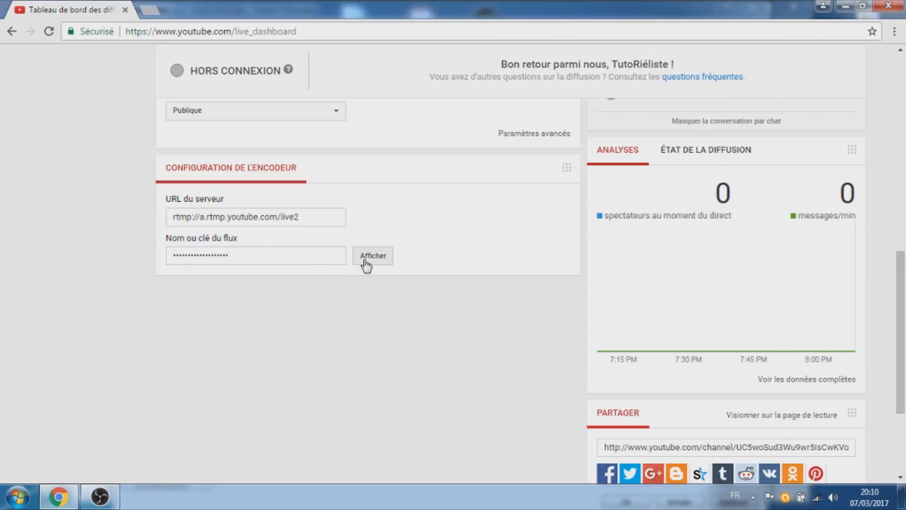
- Reveal the stream key in the YouTube encoder configuration, copy it, and mask it again
left_click(367, 263)
left_click(319, 254)
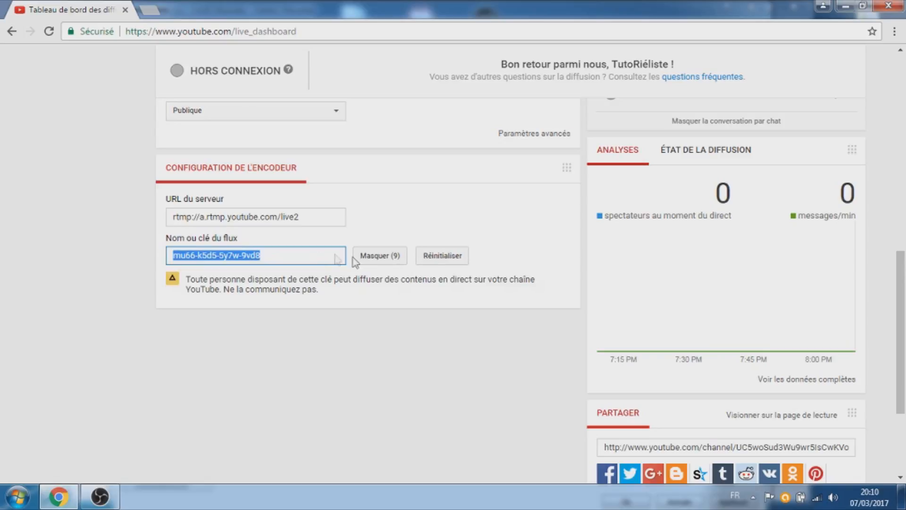
left_click(378, 256)
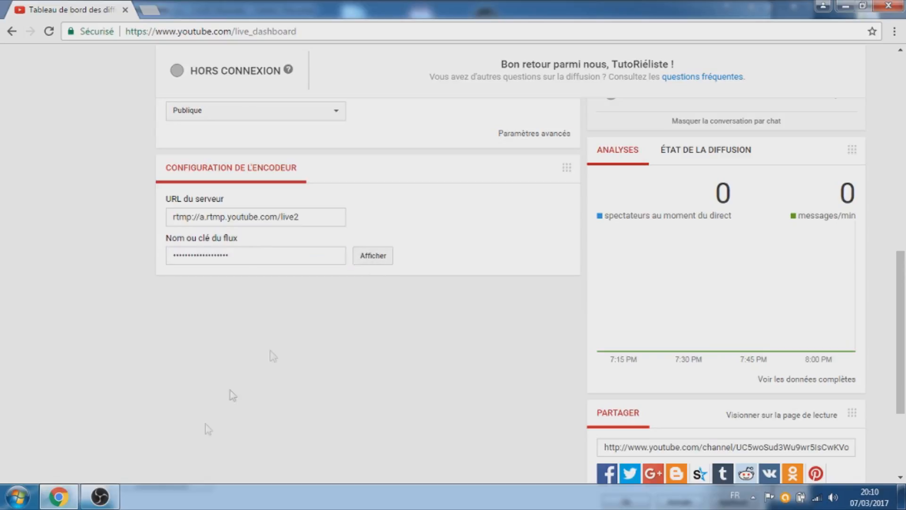
- Switch to OBS, paste the stream key into Clé de stream, check it unmasked, hide it again, and save the settings
left_click(99, 496)
key("ctrl+v")
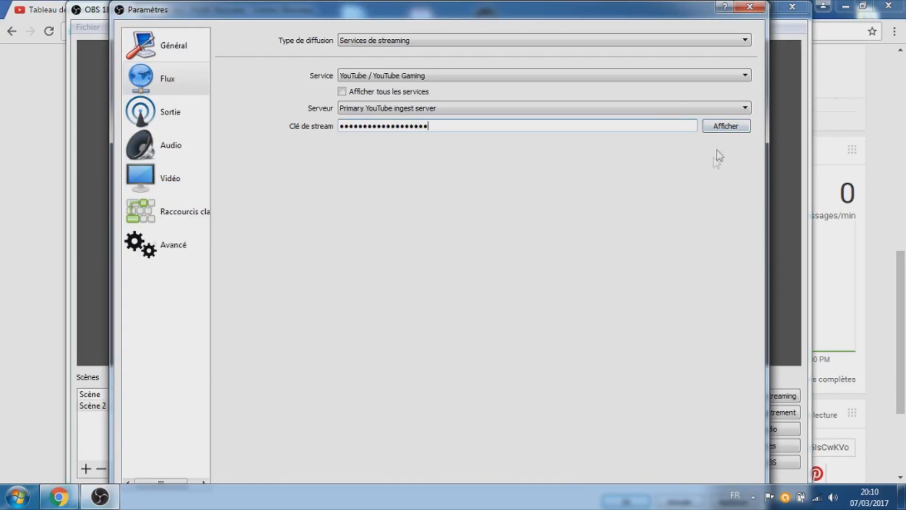
left_click(708, 129)
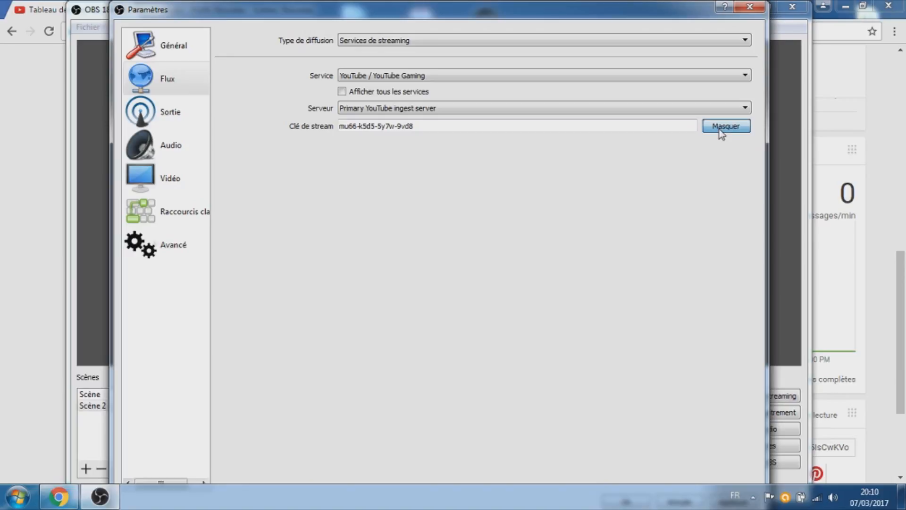
left_click(720, 130)
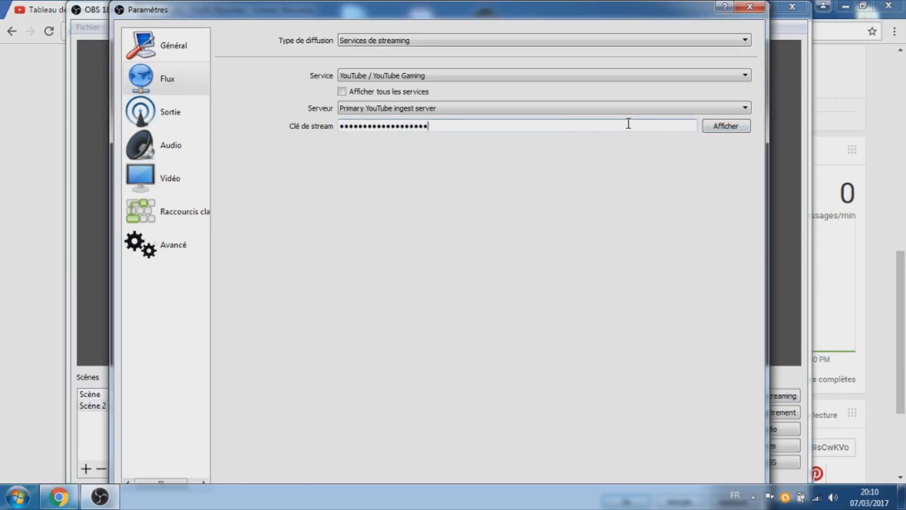
key("Return")
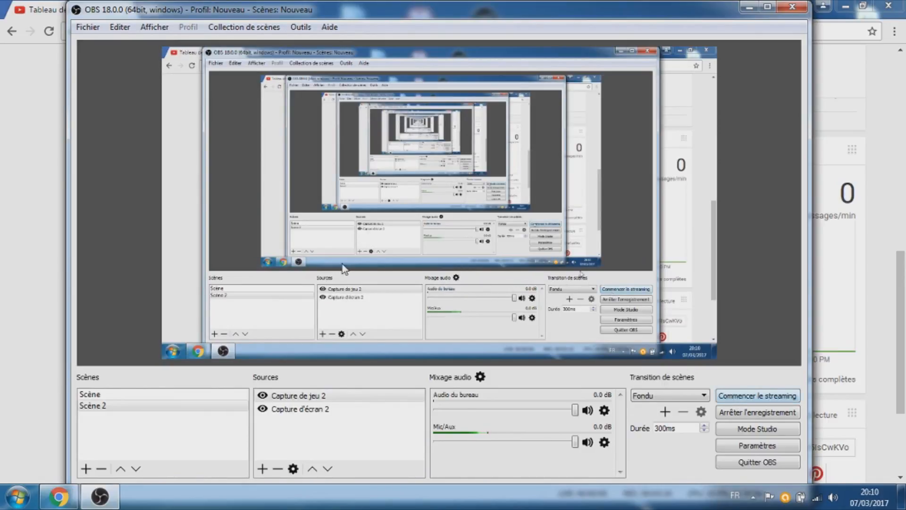
- Switch back to the YouTube live dashboard and return to the stream's general information and preview
left_click(1, 170)
scroll(161, 248, "up", 3)
scroll(161, 247, "up", 8)
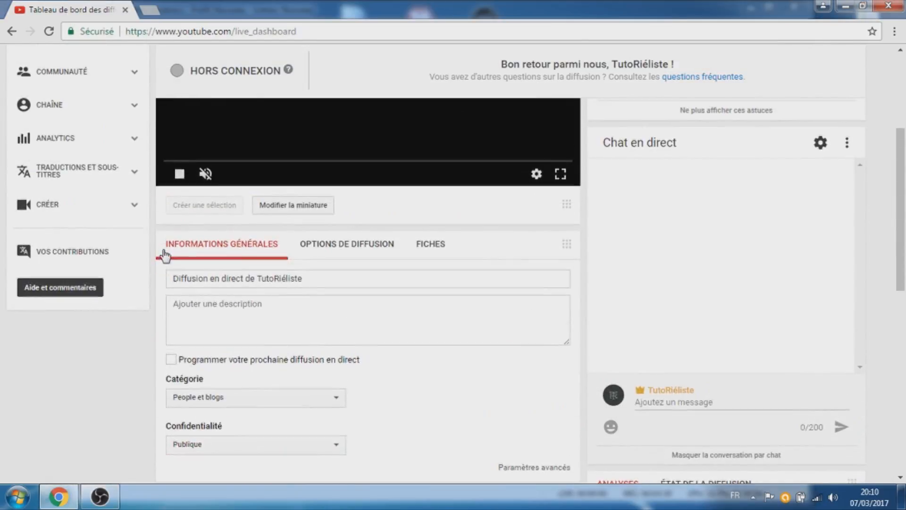